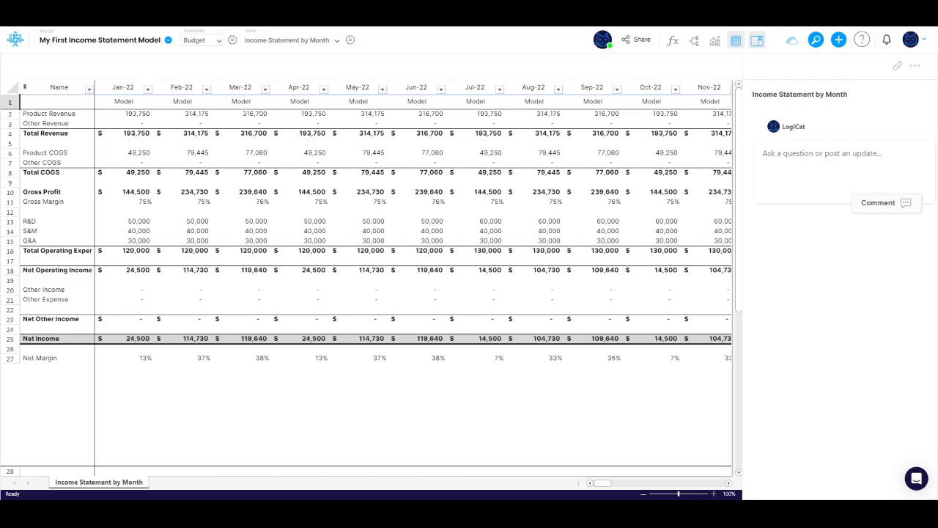
# Switch between the Actual and Budget scenarios to compare the January R&D figures, ending on Budget
pyautogui.click(217, 44)
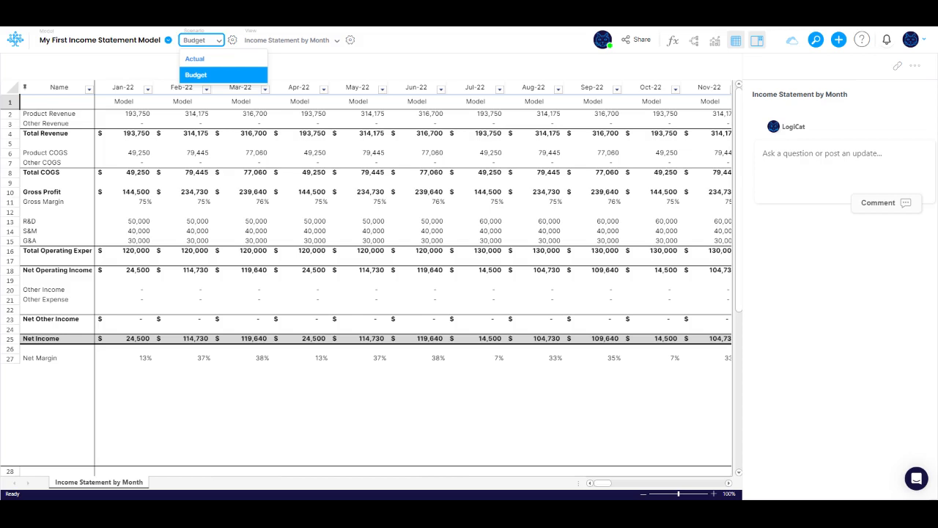
pyautogui.click(213, 62)
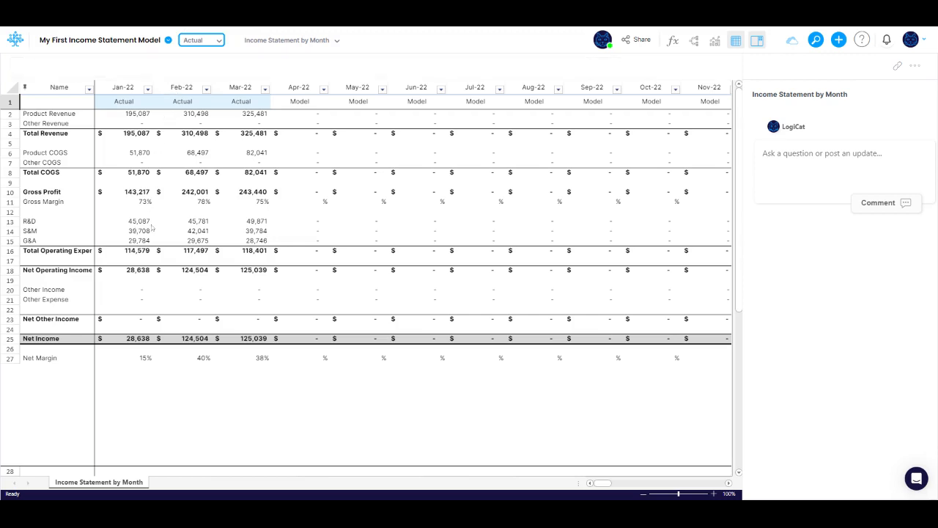
pyautogui.click(150, 223)
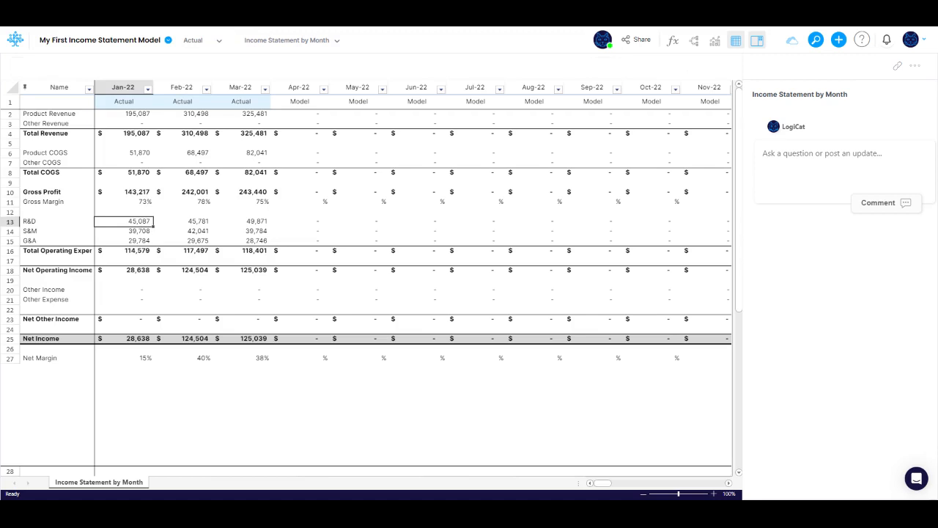
pyautogui.click(199, 40)
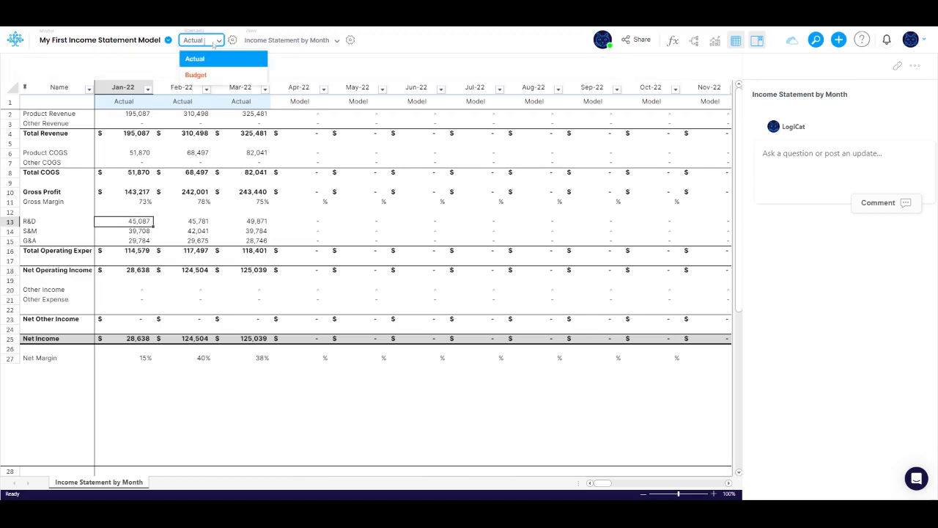
pyautogui.click(196, 74)
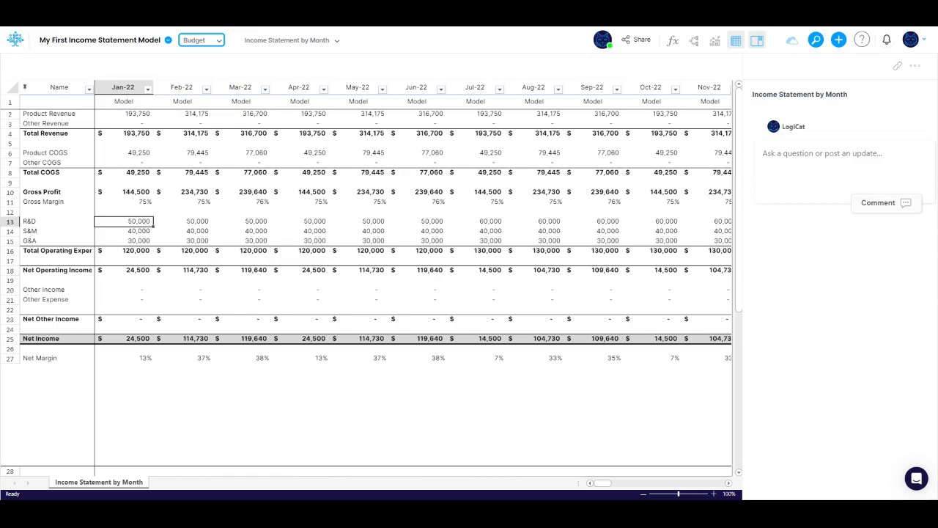
# Set the Jan-22 R&D budget value to 40000
pyautogui.click(149, 225)
pyautogui.write('40000')
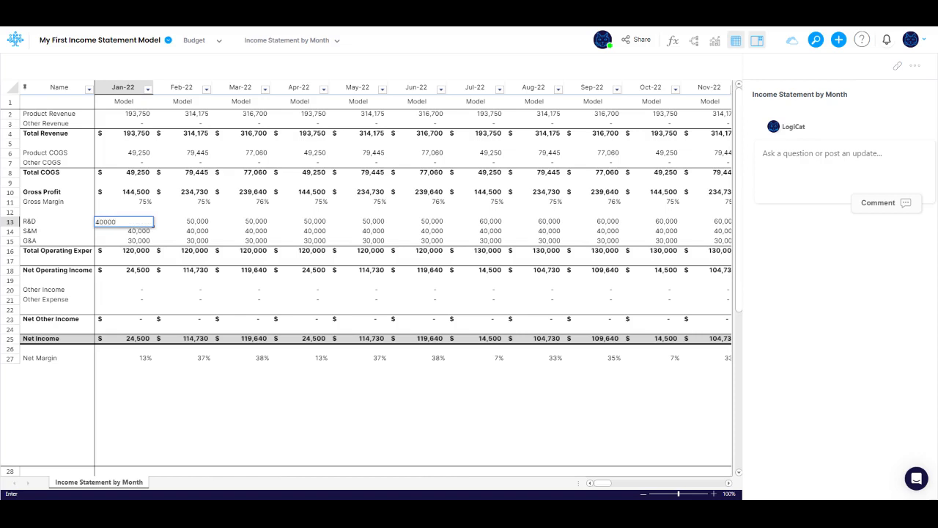
pyautogui.press('Return')
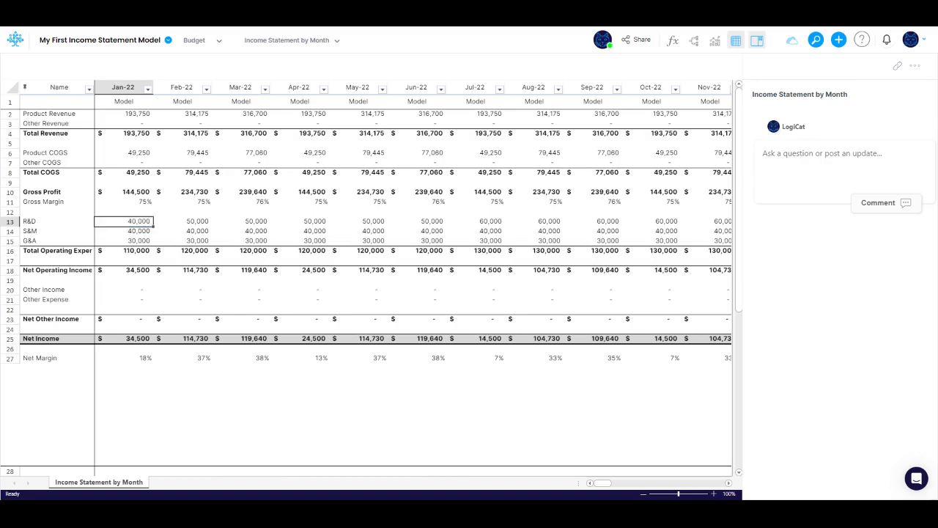
# Switch to the Actual scenario and duplicate the Income Statement by Month view in the views settings
pyautogui.click(198, 40)
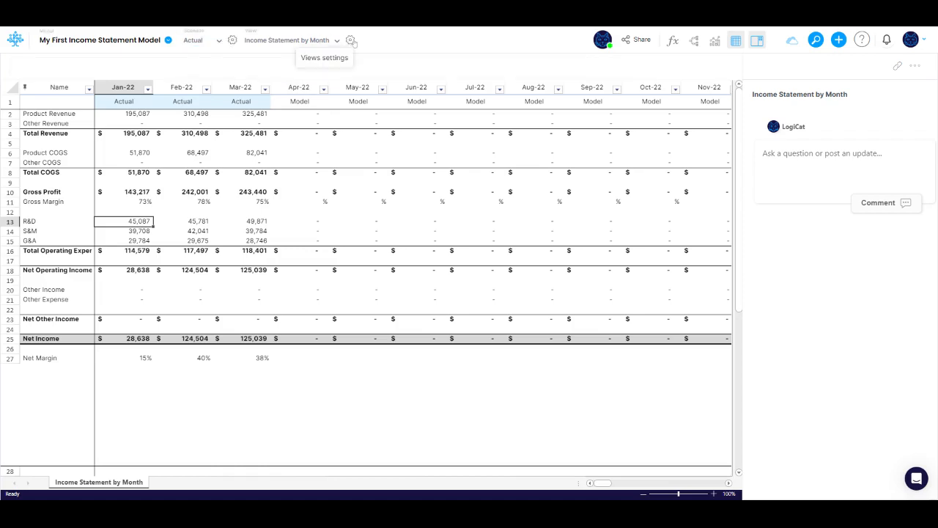
pyautogui.click(352, 44)
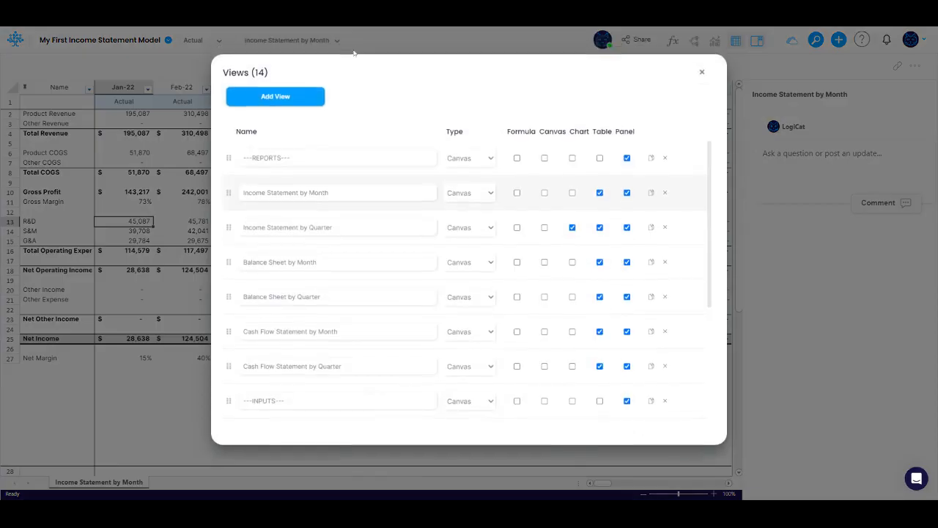
pyautogui.click(651, 193)
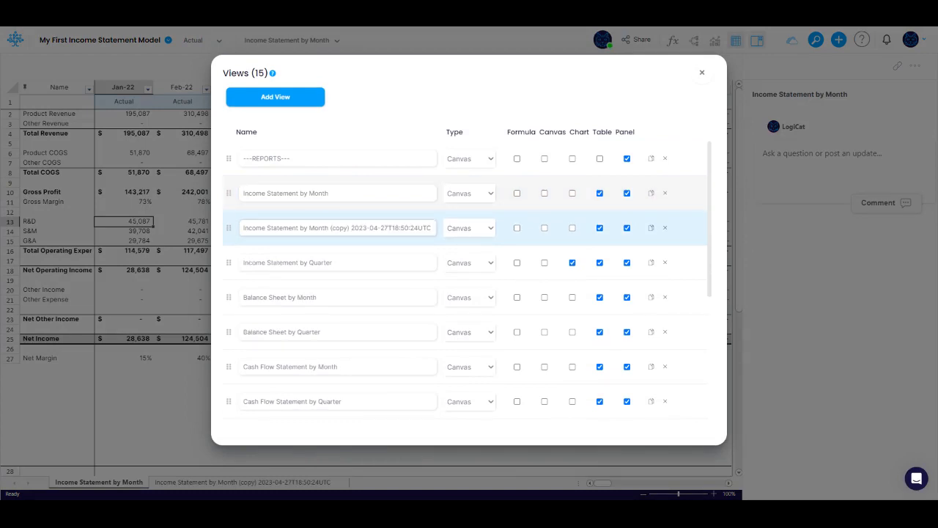
# Rename the duplicated view to Income Statement by Month (Variance) and close the views dialog
pyautogui.moveTo(330, 228); pyautogui.dragTo(434, 228)
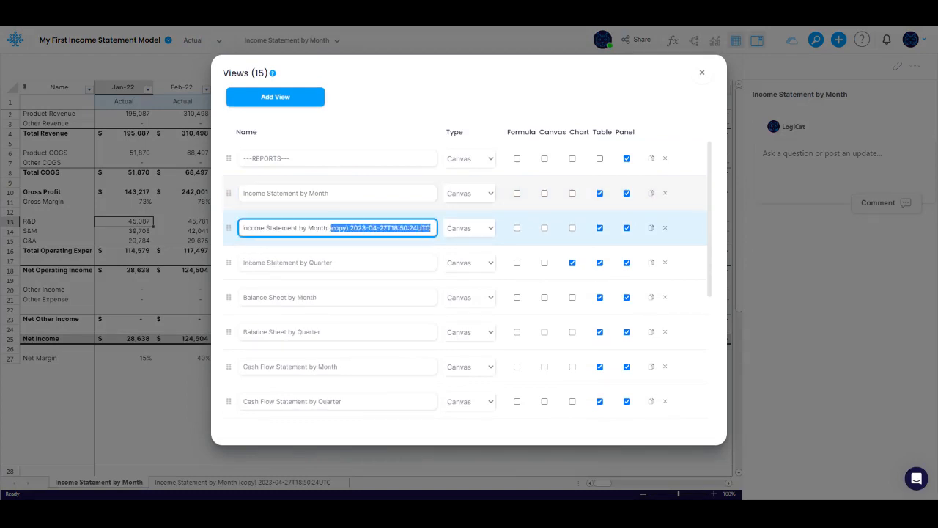
pyautogui.write('(Variance)')
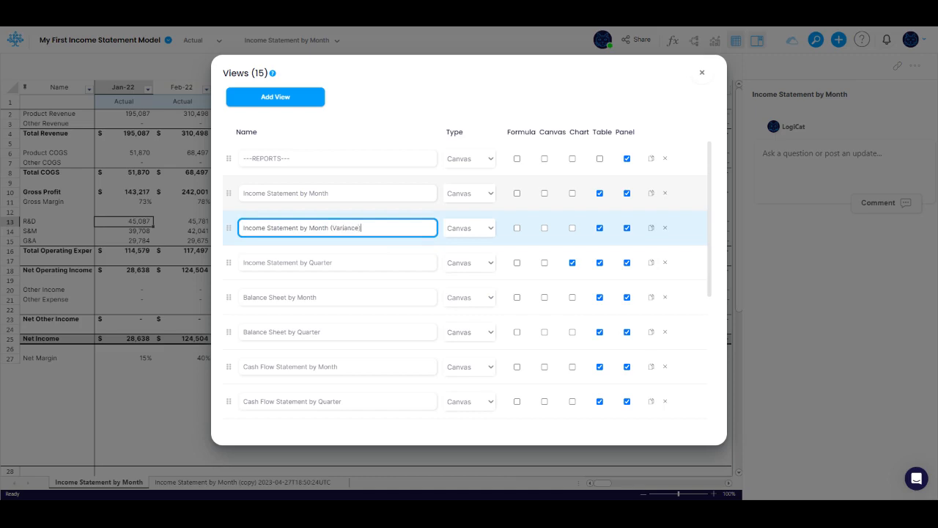
pyautogui.press('Tab')
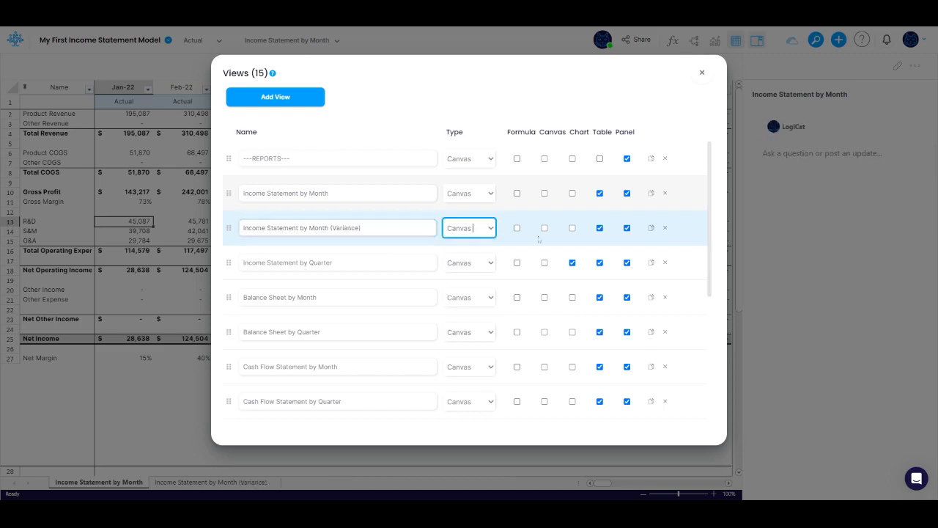
pyautogui.click(702, 72)
# Open the Variance view and, in its table settings, enable Comparisons and set the primary scenario to Actual
pyautogui.click(318, 45)
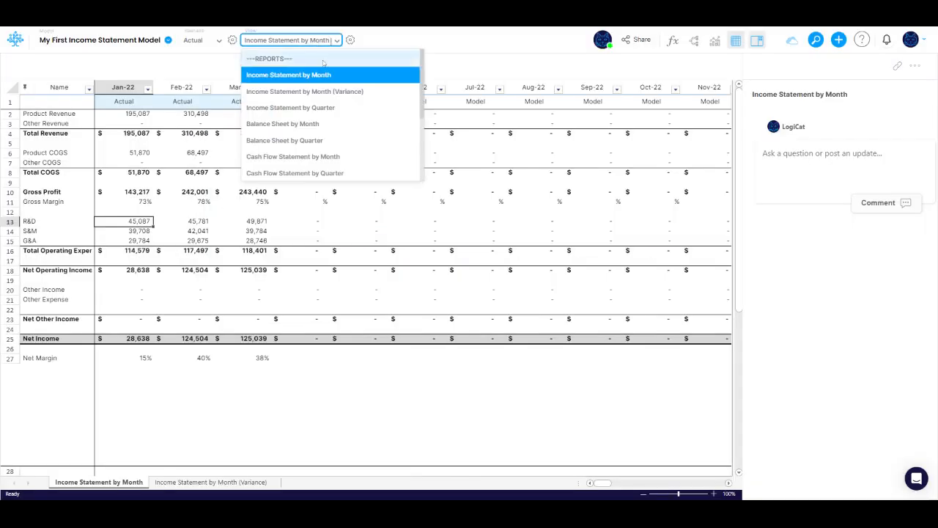
pyautogui.click(325, 91)
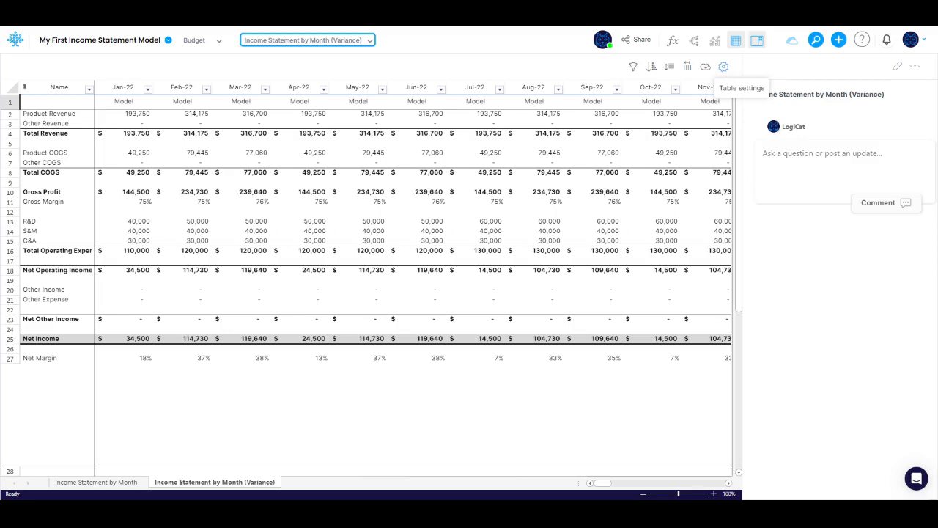
pyautogui.click(724, 67)
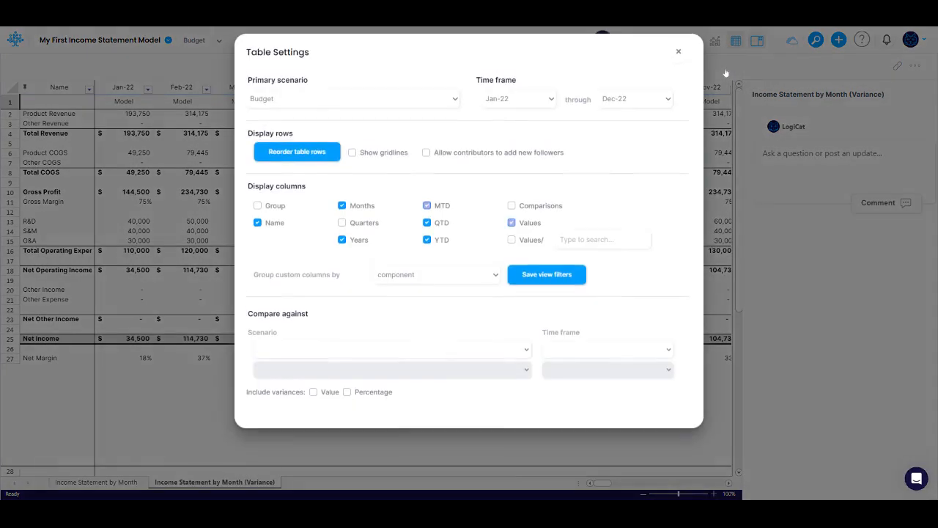
pyautogui.click(512, 206)
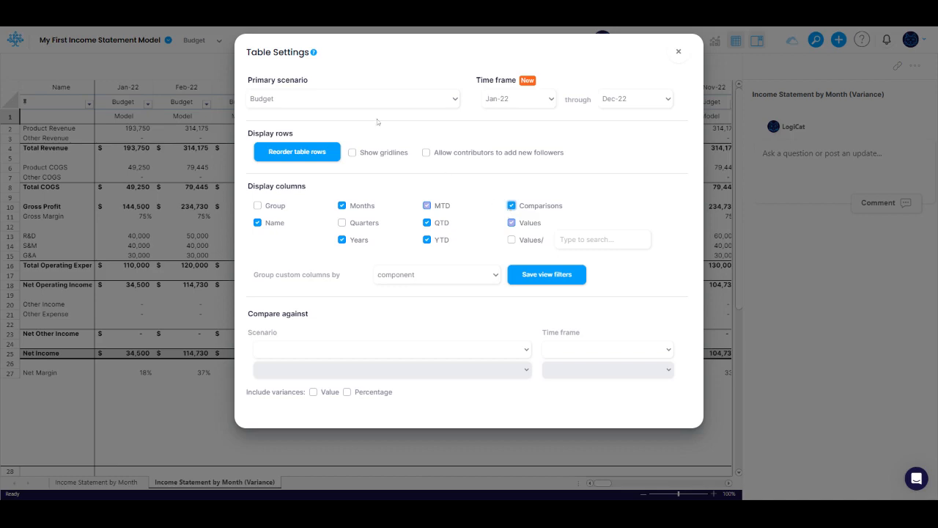
pyautogui.click(336, 101)
pyautogui.click(318, 142)
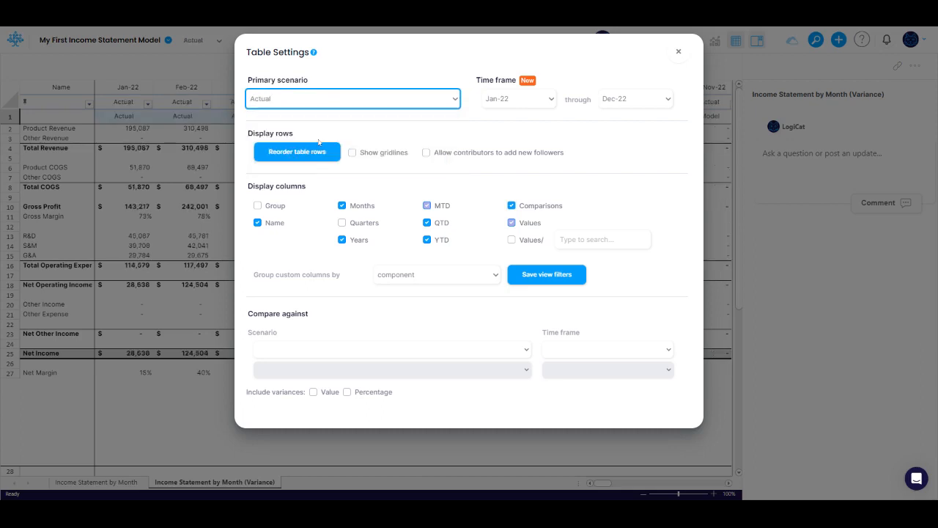
# Compare against the Budget scenario with both Value and Percentage variances included, then close table settings
pyautogui.click(319, 352)
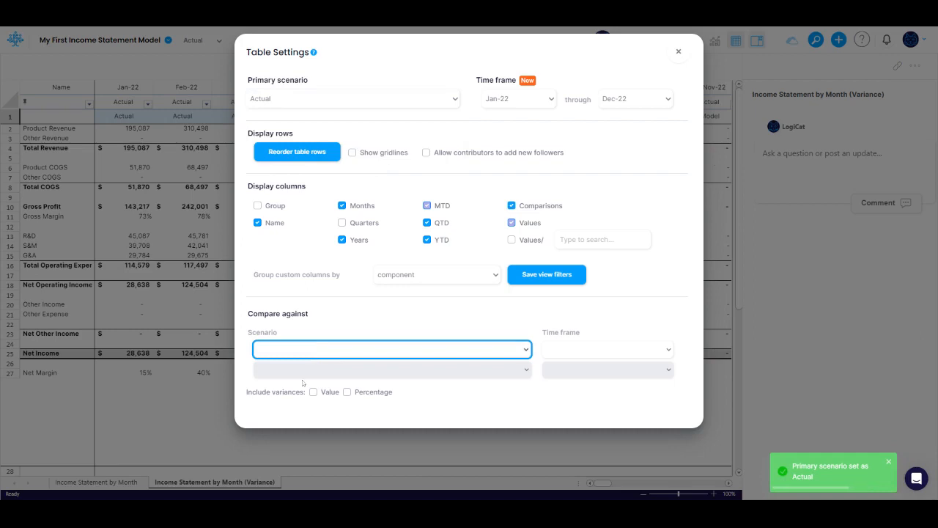
pyautogui.click(352, 322)
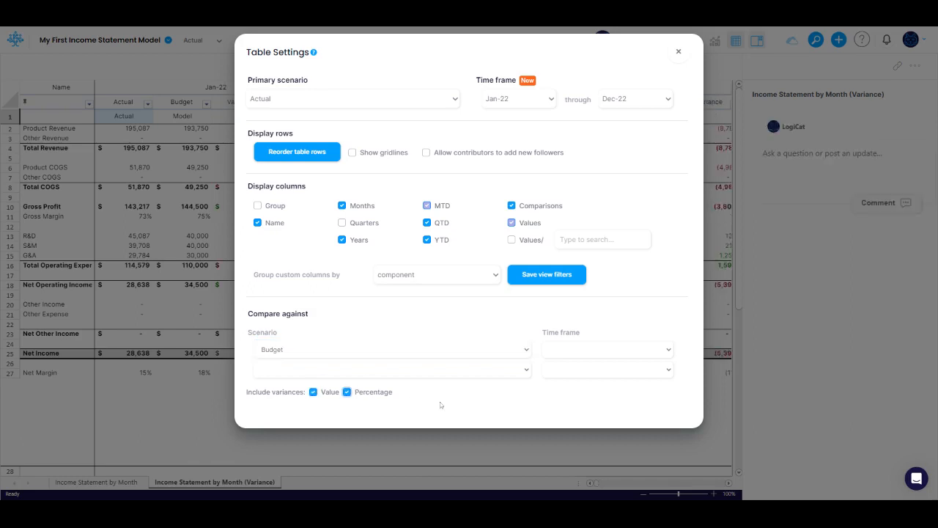
pyautogui.click(678, 52)
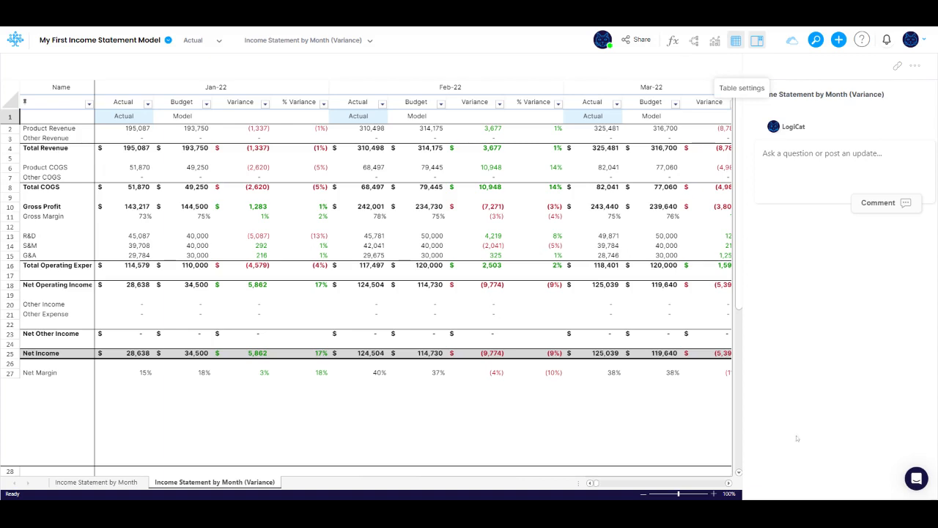
# Return to the Income Statement by Month view and add a new scenario in the scenario settings
pyautogui.click(341, 41)
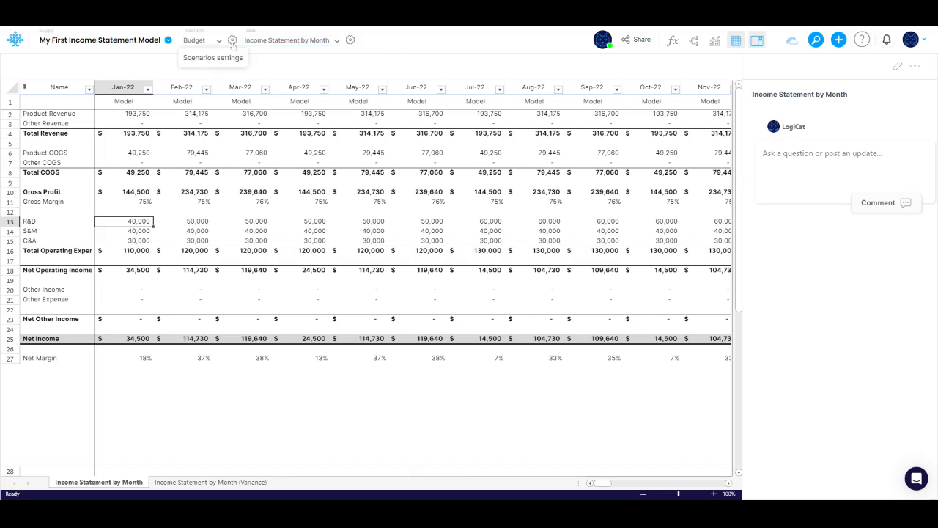
pyautogui.click(232, 40)
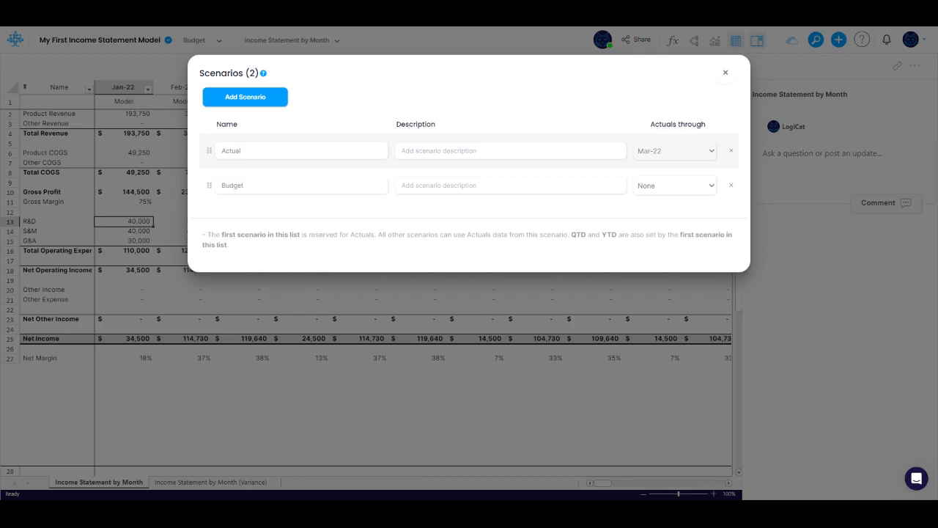
pyautogui.click(249, 97)
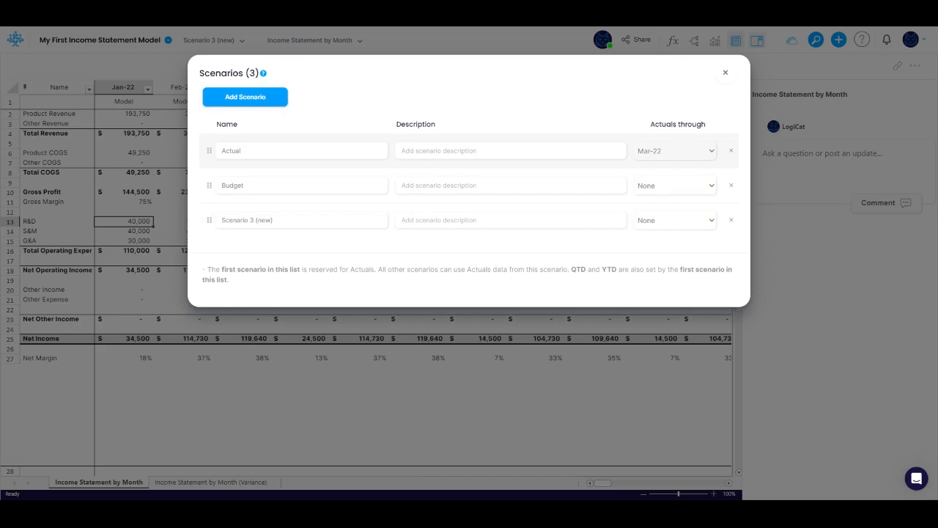
# Name the new scenario Forecast
pyautogui.moveTo(221, 219); pyautogui.dragTo(272, 220)
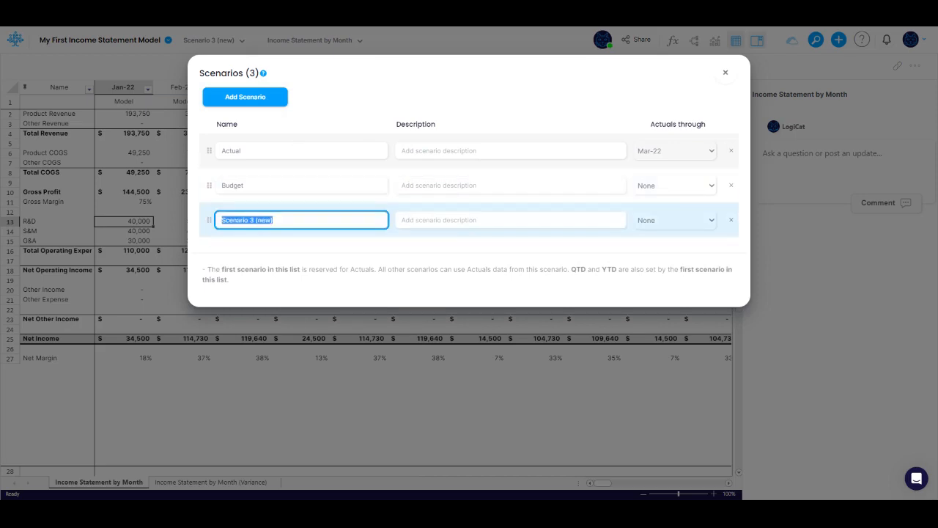
pyautogui.write('Forecast')
pyautogui.click(255, 238)
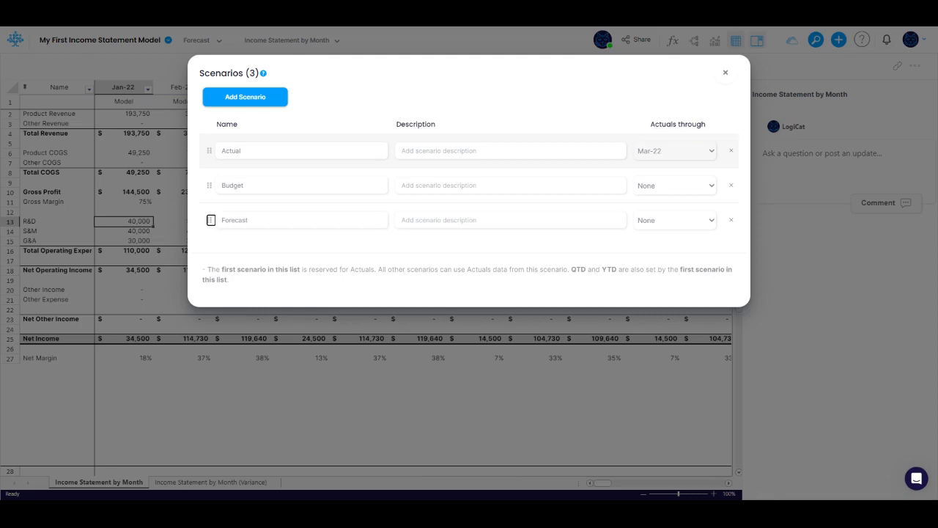
# Set the Forecast scenario's actuals through Mar-22 and close the scenarios dialog
pyautogui.click(674, 224)
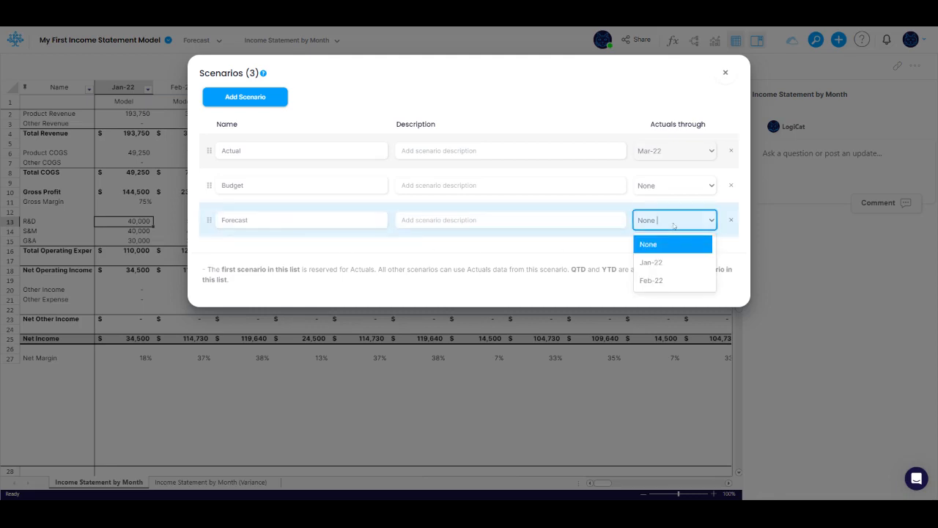
pyautogui.scroll(-2, 677, 280)
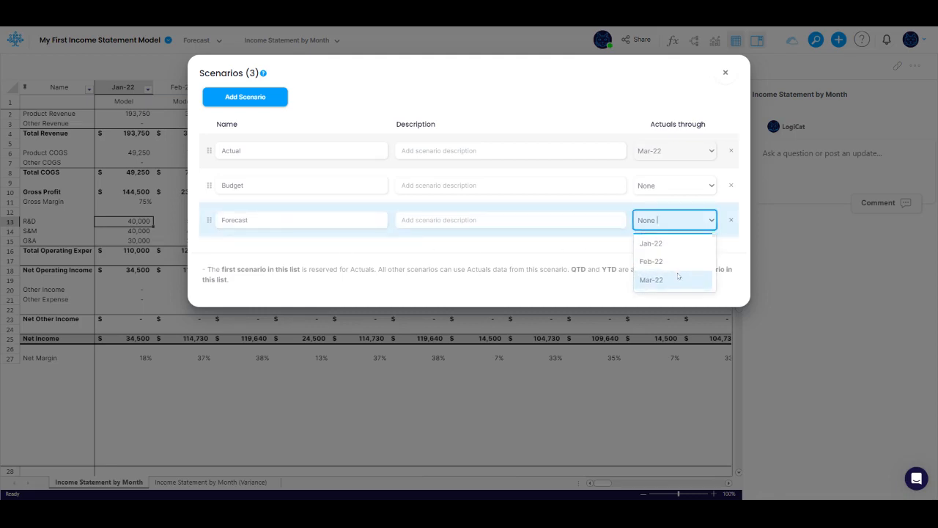
pyautogui.click(675, 279)
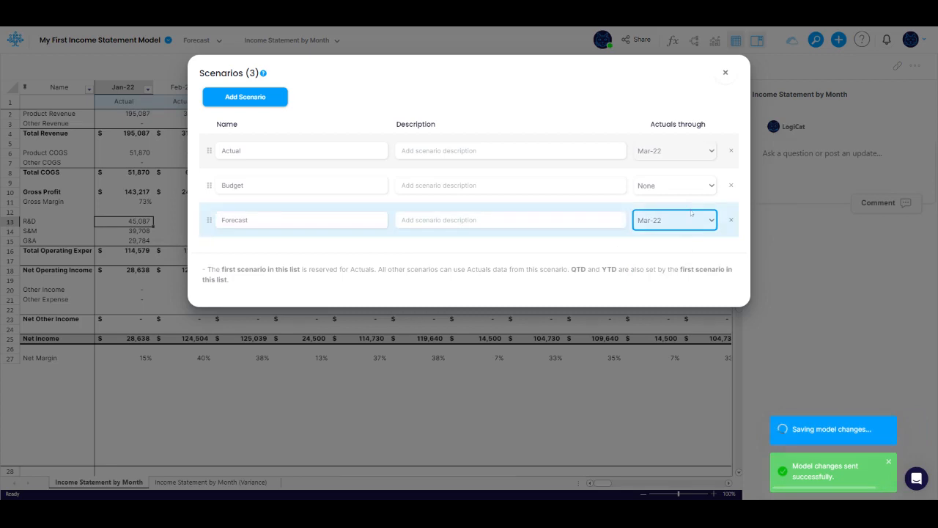
pyautogui.click(724, 72)
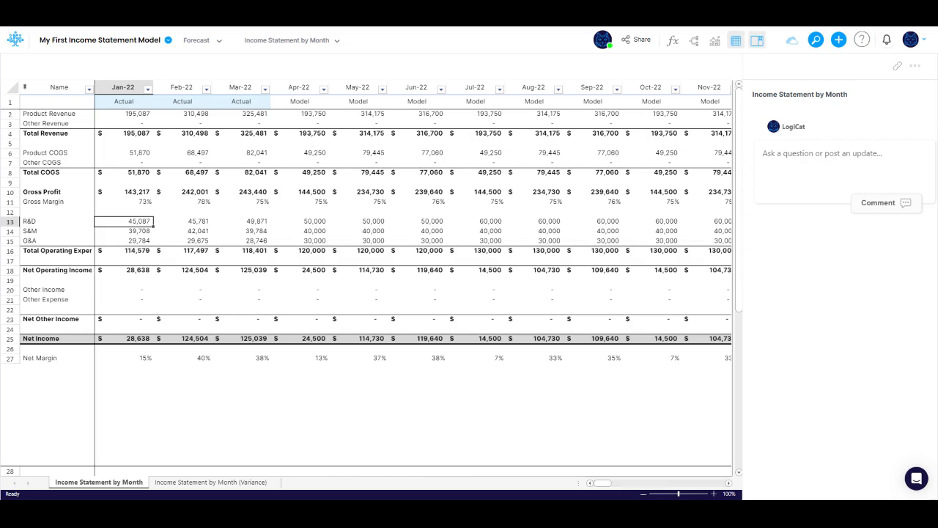
# Try to enter 1 into the Jan-22, Feb-22 and Mar-22 Product Revenue cells of the Forecast scenario
pyautogui.click(137, 116)
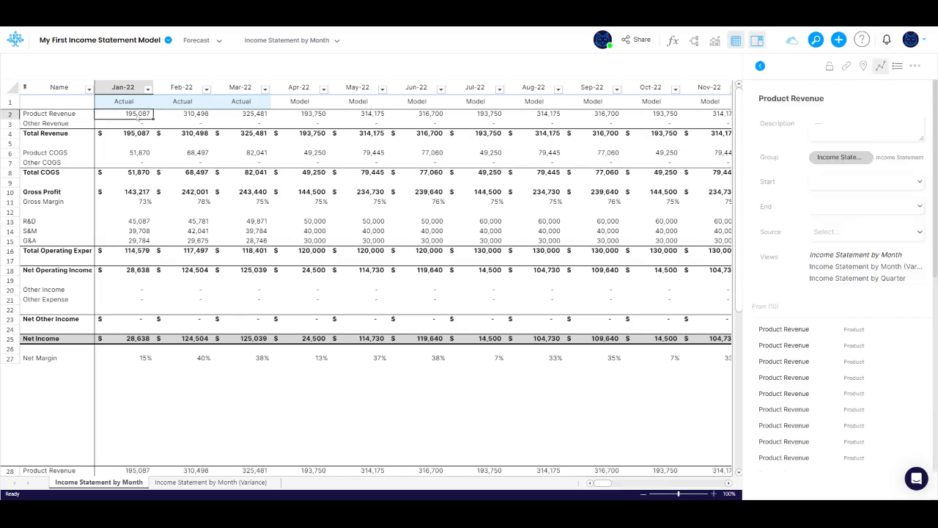
pyautogui.write('1')
pyautogui.press('Right')
pyautogui.write('1')
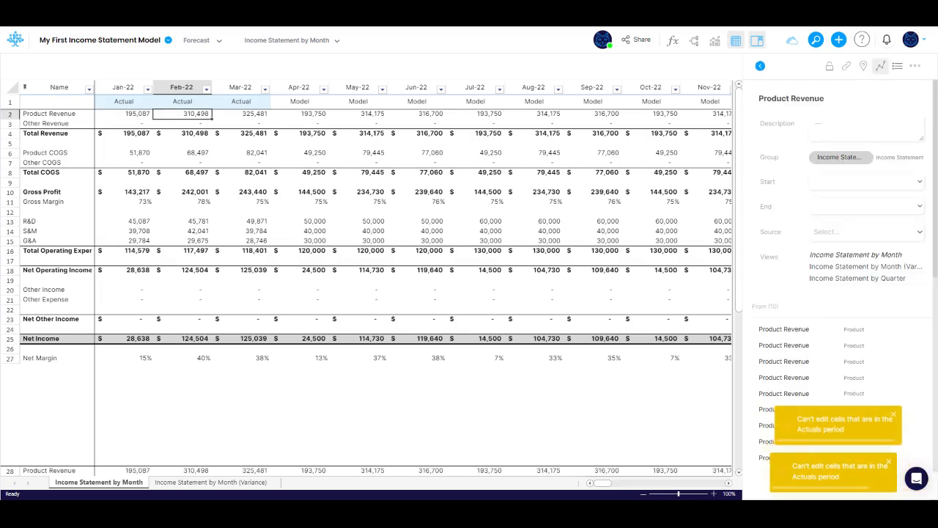
pyautogui.press('Right')
pyautogui.write('1')
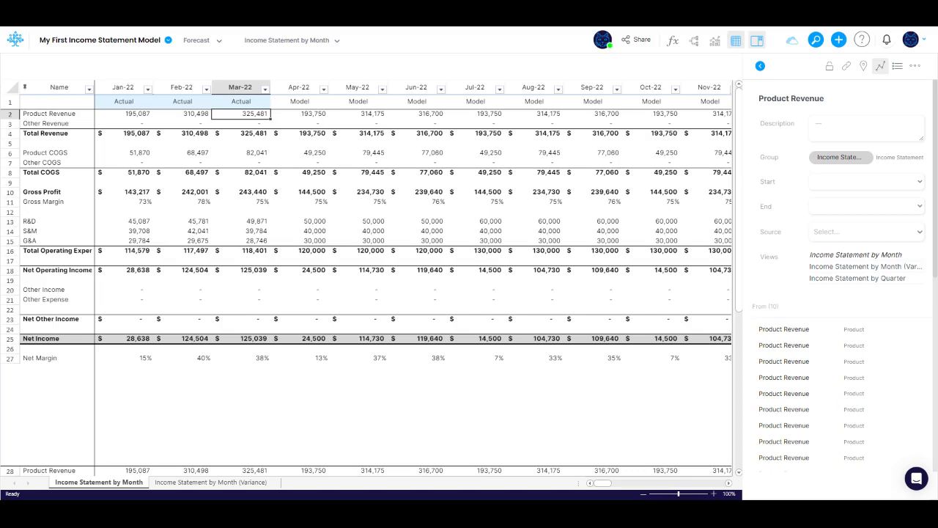
# Set the Forecast scenario's Apr-22 R&D value to 60000
pyautogui.click(322, 223)
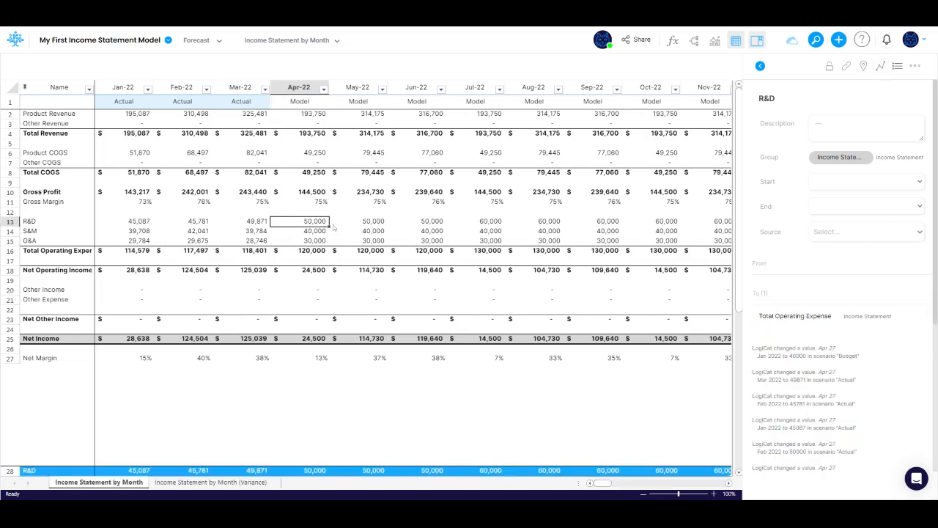
pyautogui.write('60000')
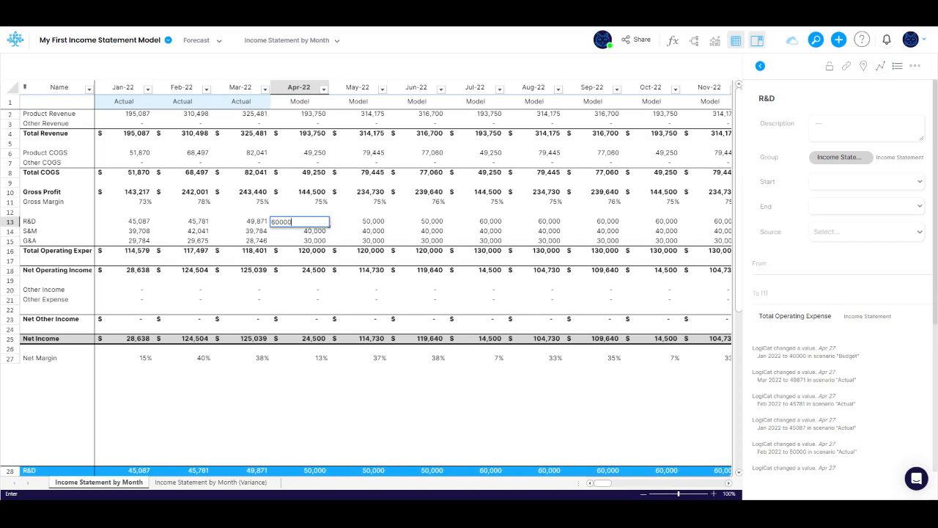
pyautogui.press('Return')
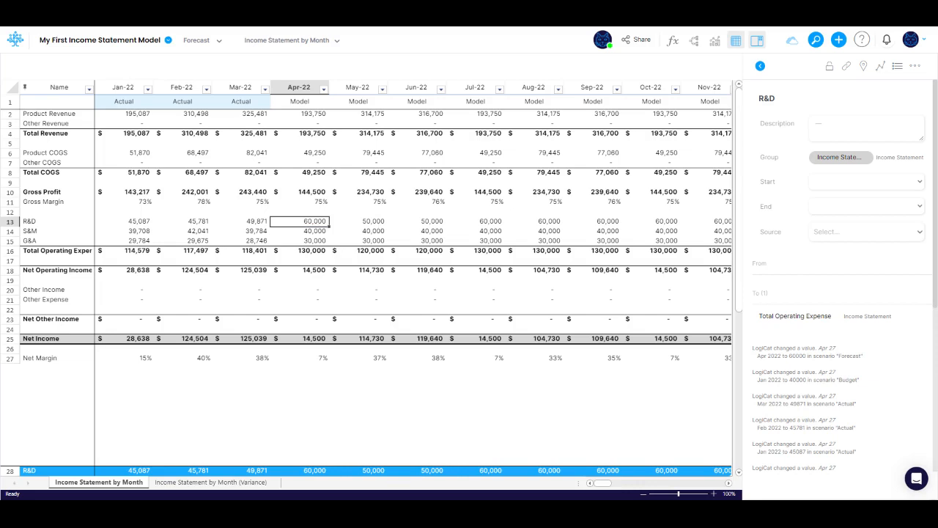
# Switch to the Budget scenario and duplicate the Income Statement by Month view
pyautogui.click(217, 42)
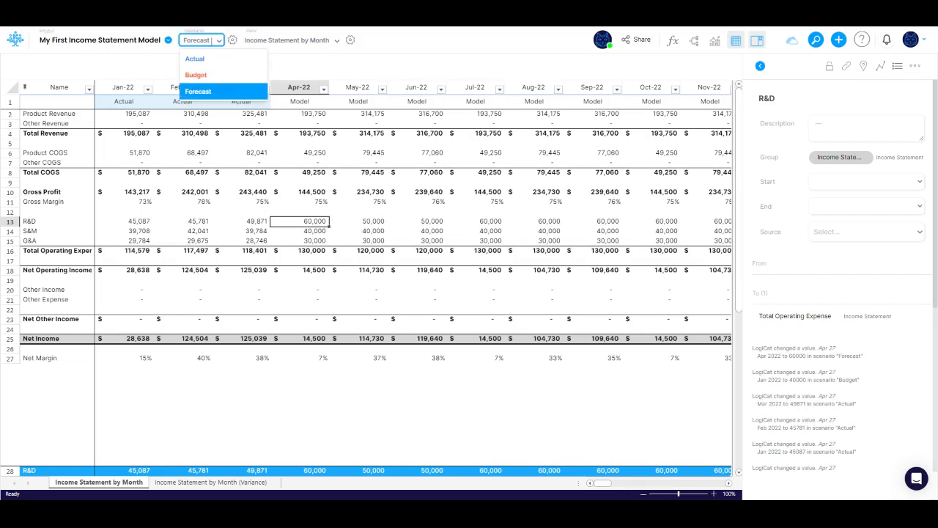
pyautogui.click(195, 75)
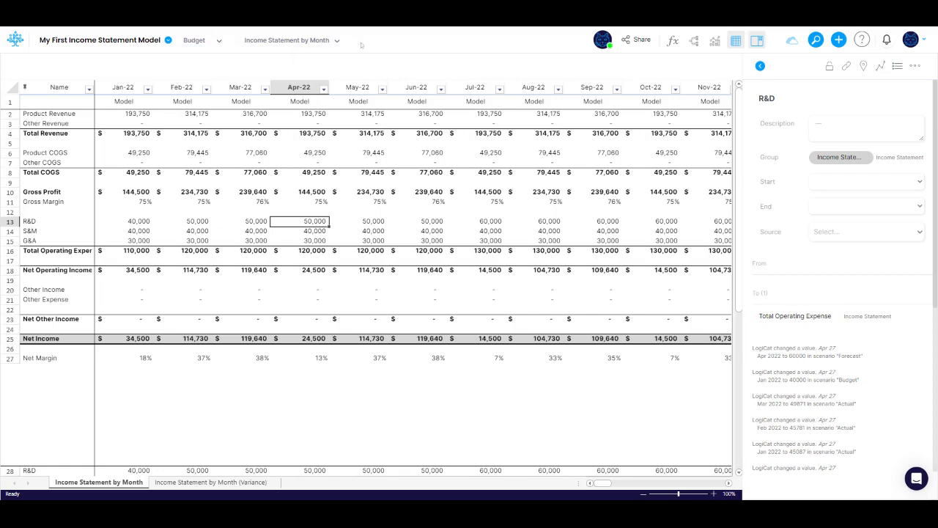
pyautogui.click(350, 40)
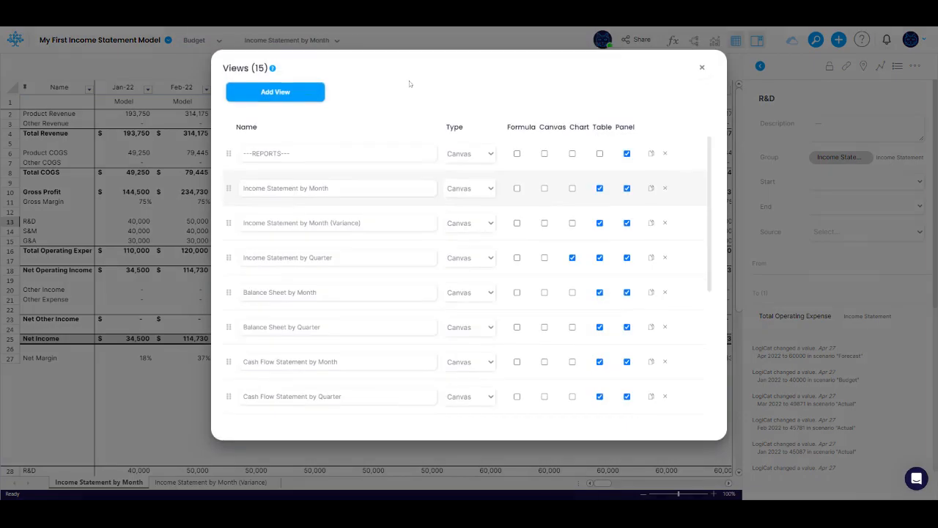
pyautogui.click(650, 193)
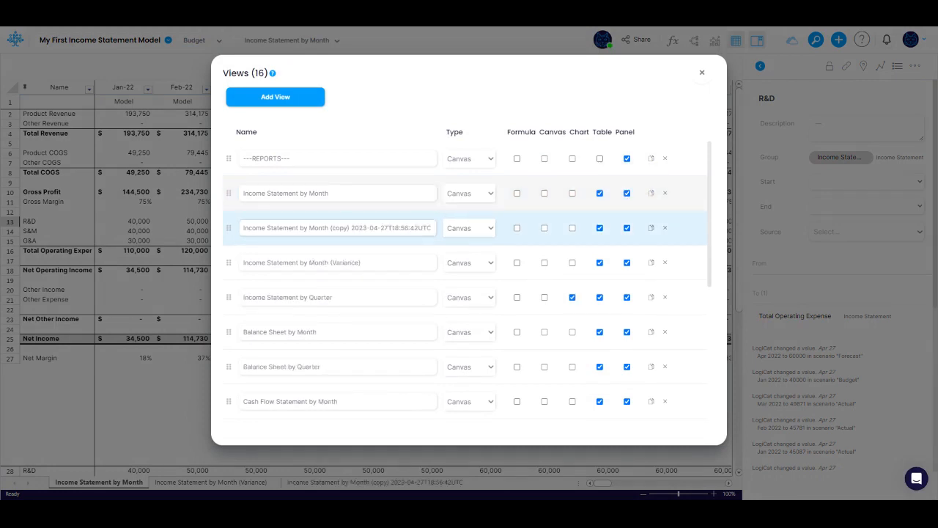
# Rename the copied view to Income Statement by Month (Budget v Forecast) and close the views dialog
pyautogui.moveTo(332, 228); pyautogui.dragTo(441, 229)
pyautogui.write('B')
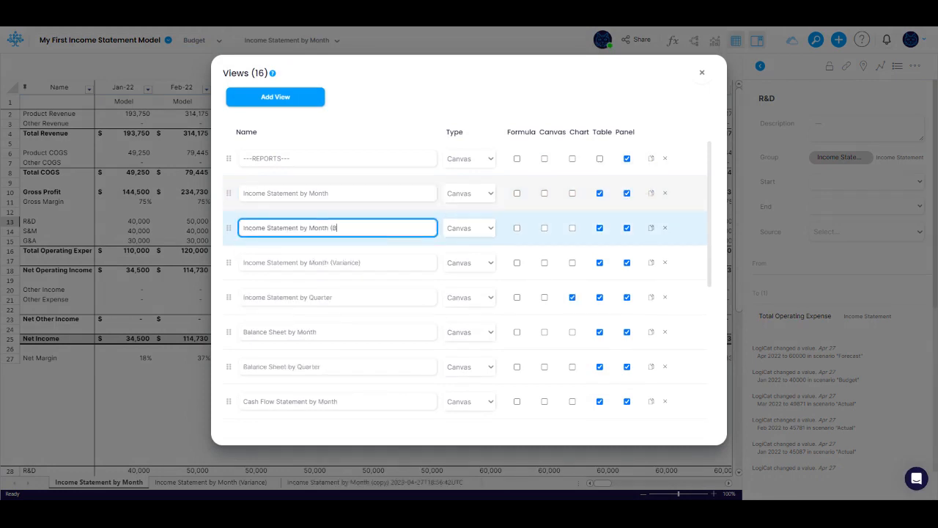
pyautogui.write('udget v Forecast)')
pyautogui.press('Tab')
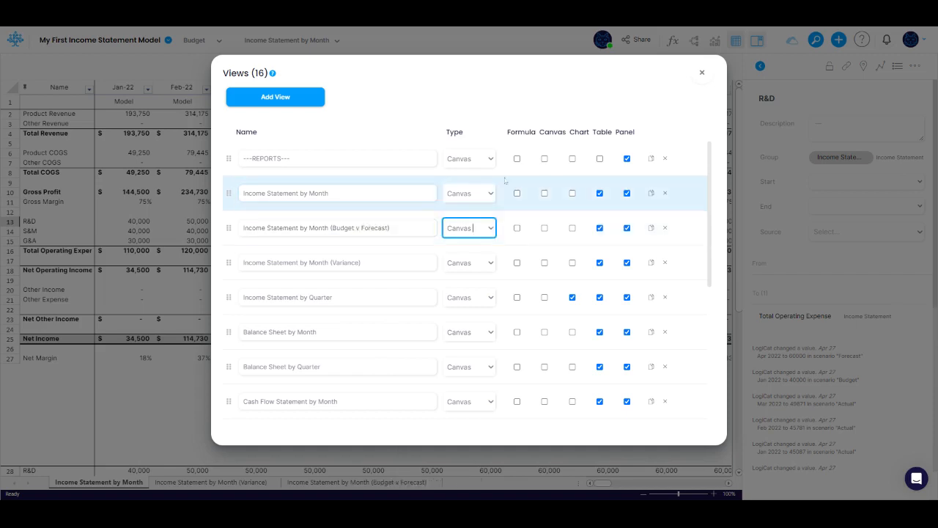
pyautogui.click(701, 73)
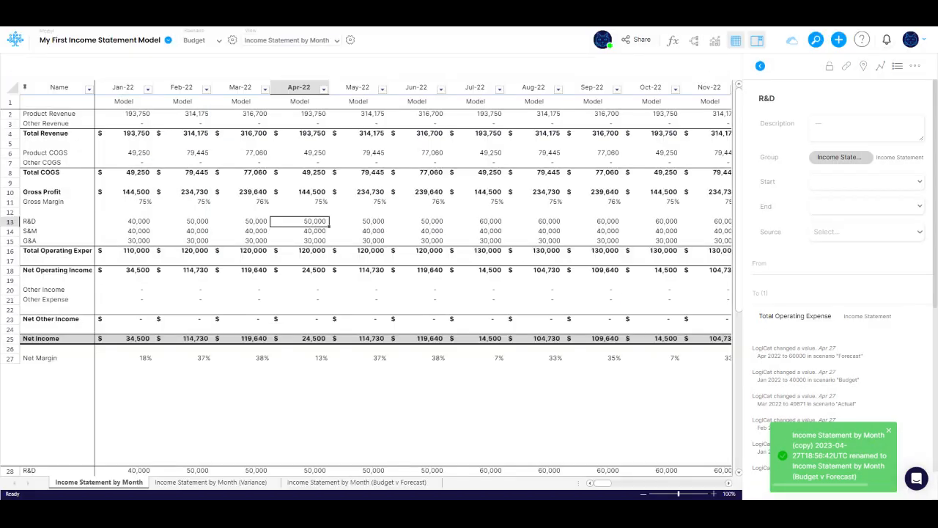
# Open the Budget v Forecast view and turn on comparison columns against the Forecast scenario with value variances
pyautogui.click(307, 42)
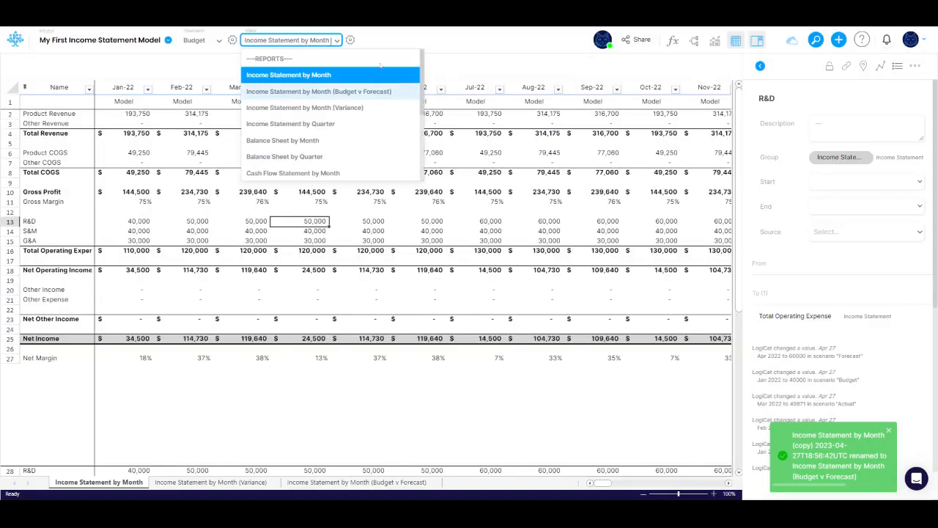
pyautogui.click(344, 91)
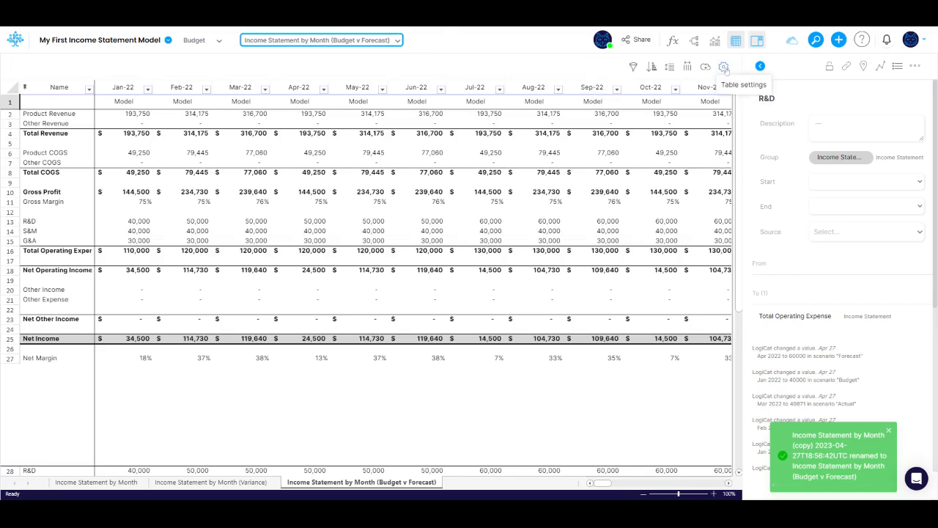
pyautogui.click(724, 71)
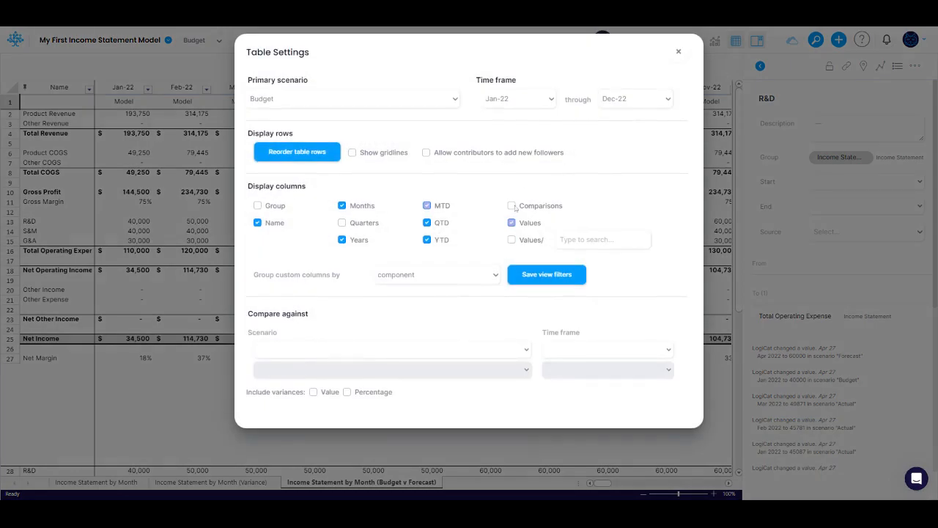
pyautogui.click(511, 206)
pyautogui.click(313, 357)
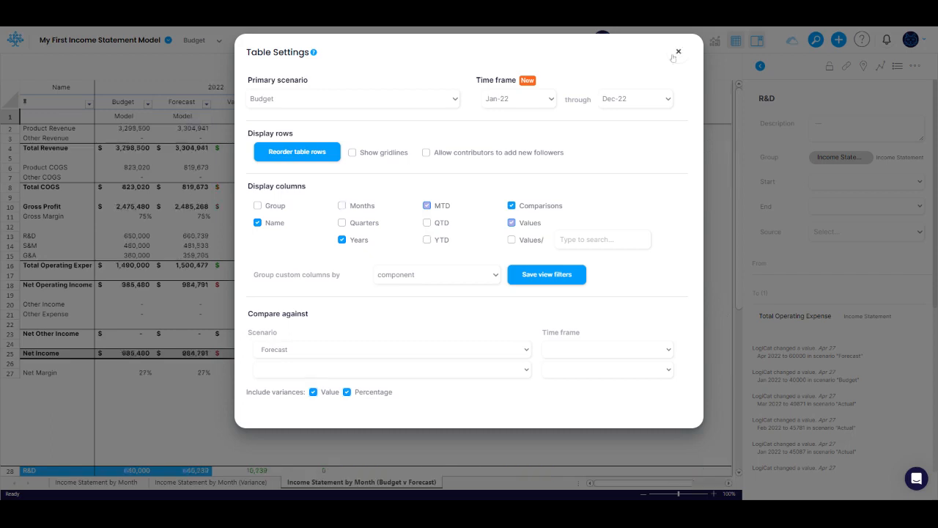
pyautogui.click(677, 53)
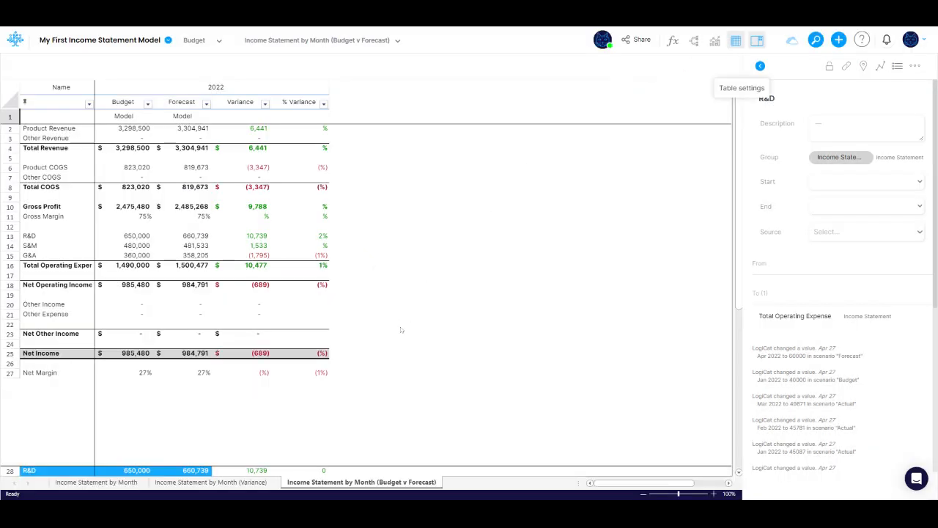
# Show the chart above the table and add Net Income to it
pyautogui.click(371, 396)
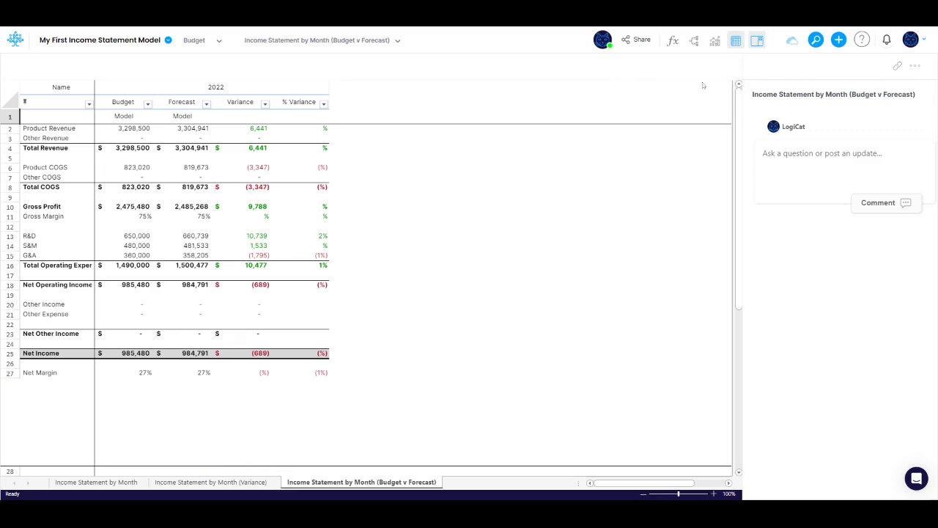
pyautogui.click(714, 40)
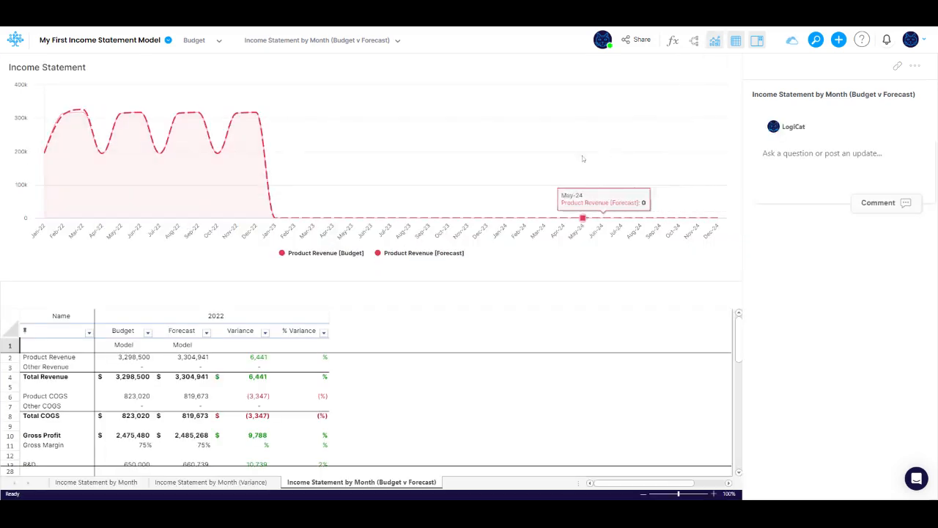
pyautogui.scroll(-3, 48, 438)
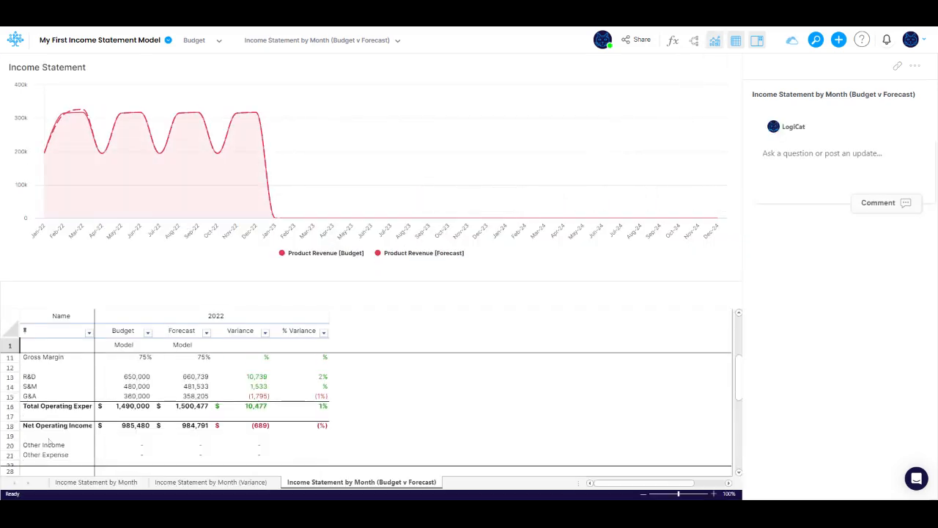
pyautogui.scroll(-2, 48, 439)
pyautogui.click(46, 437)
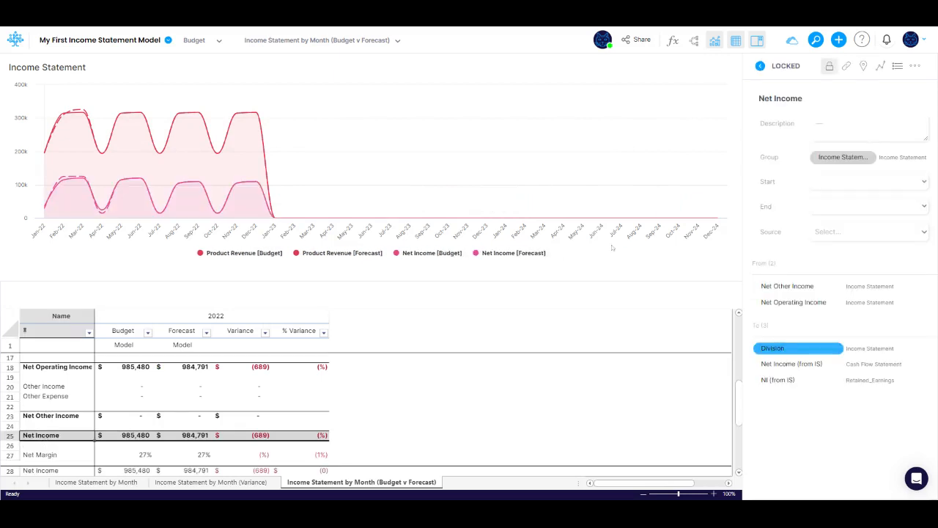
# Set the chart's end month to Dec-22 in the chart settings
pyautogui.click(879, 66)
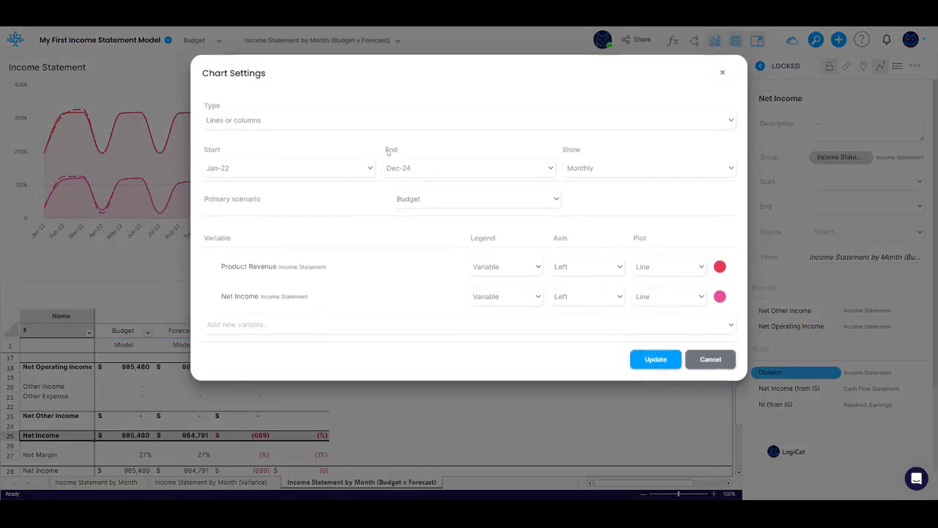
pyautogui.click(410, 168)
pyautogui.scroll(3, 434, 262)
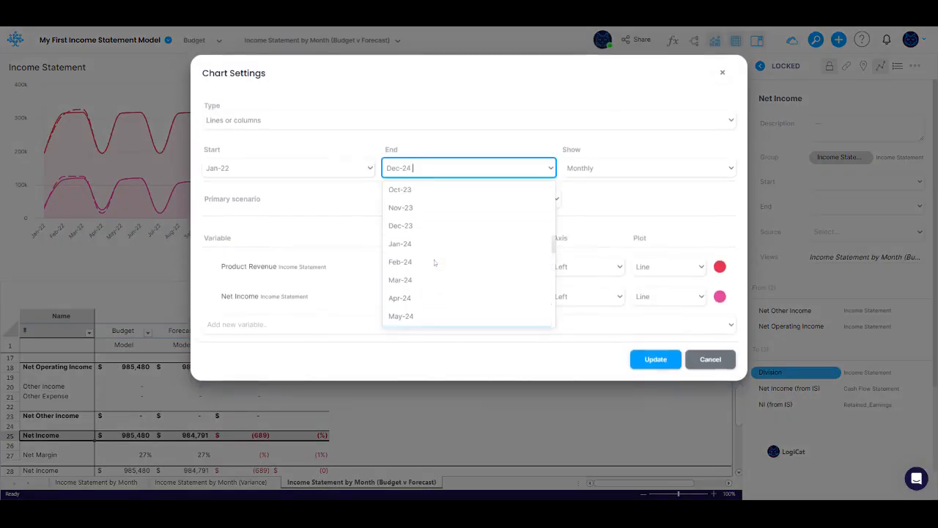
pyautogui.scroll(3, 434, 262)
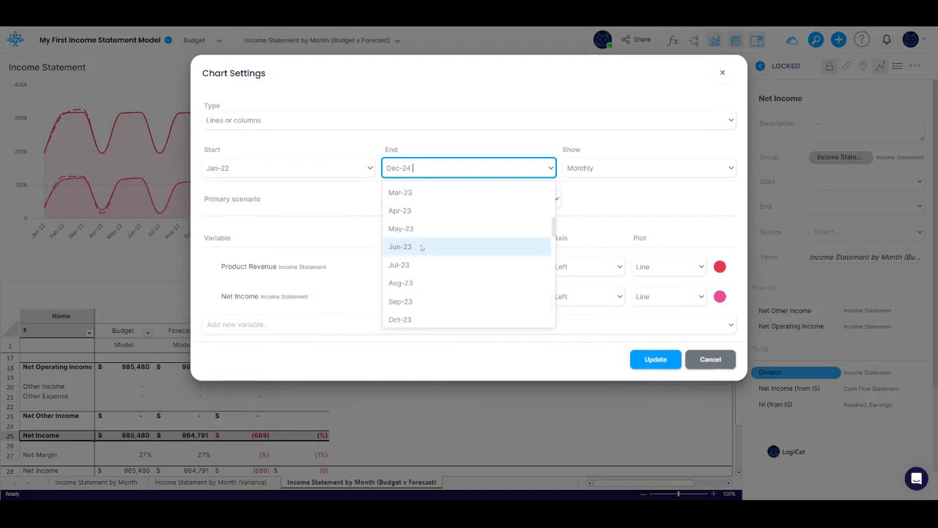
pyautogui.scroll(3, 421, 247)
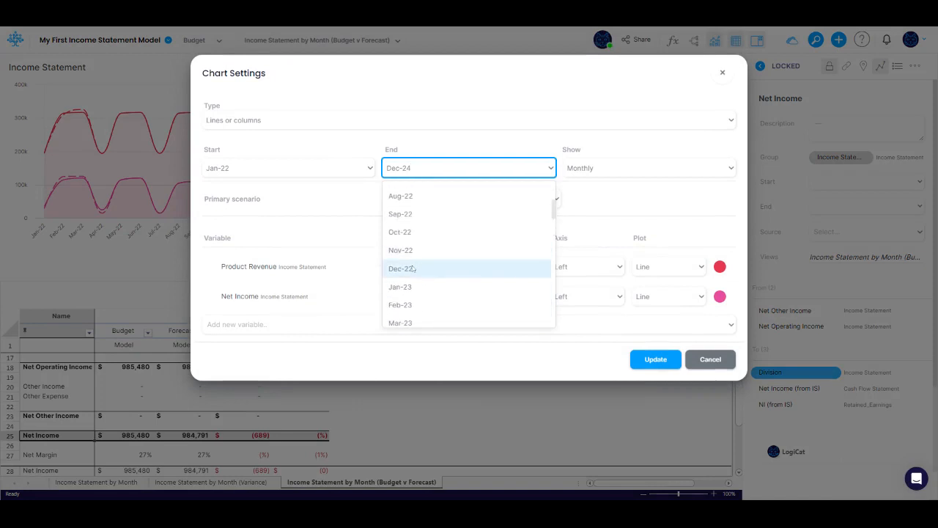
pyautogui.click(412, 269)
# Remove Product Revenue from the chart, color the Net Income line blue, and apply the update
pyautogui.click(213, 269)
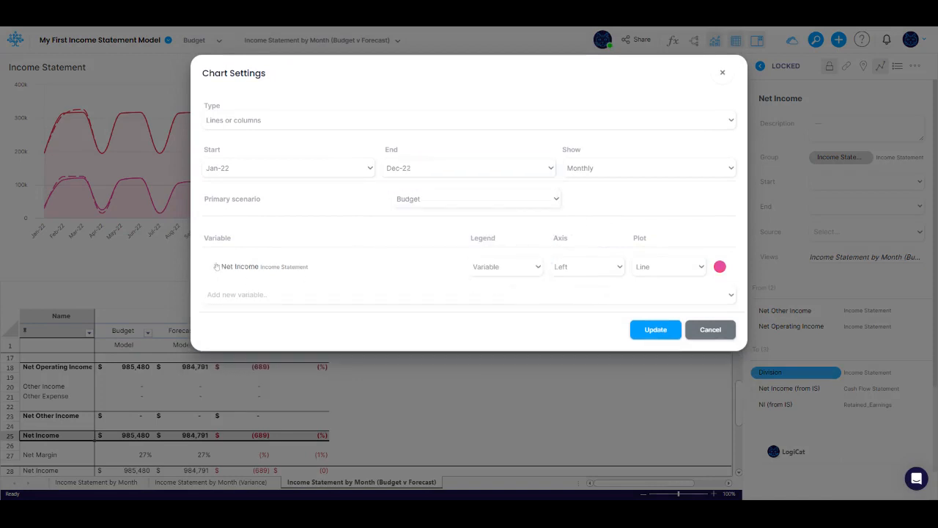
pyautogui.click(719, 267)
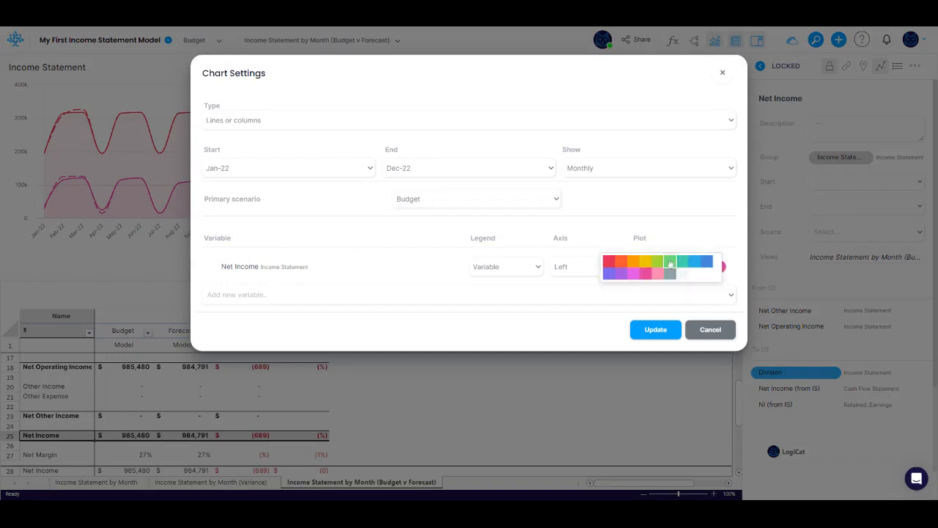
pyautogui.click(694, 261)
pyautogui.click(662, 331)
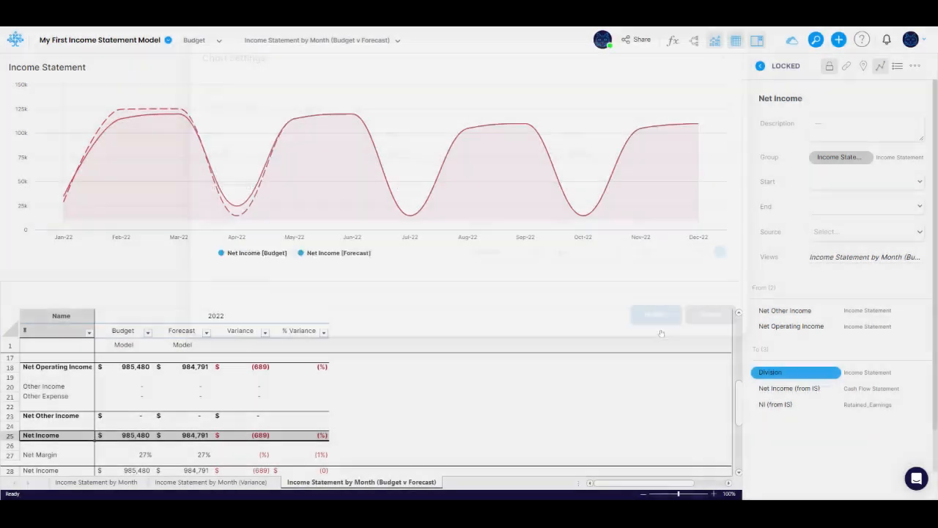